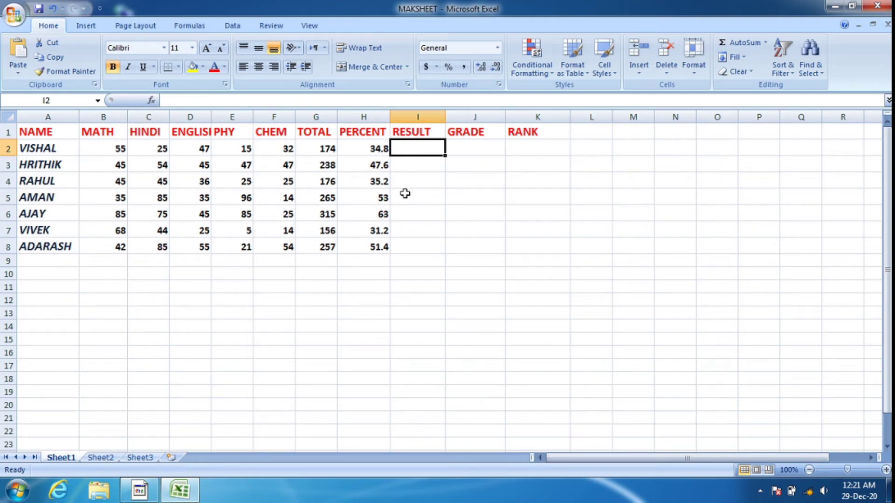
Enter =IF(H2>33,"pass","fail") in cell I2 to show the first student's result
left_click(408, 166)
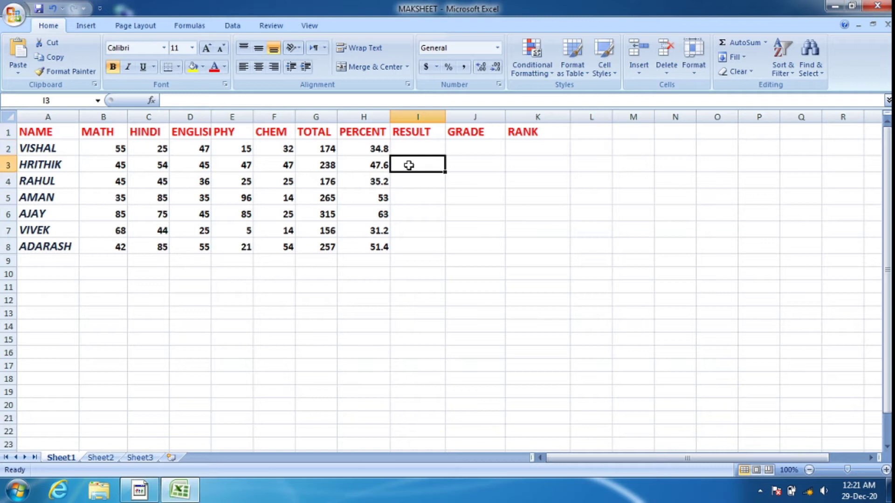
left_click(408, 147)
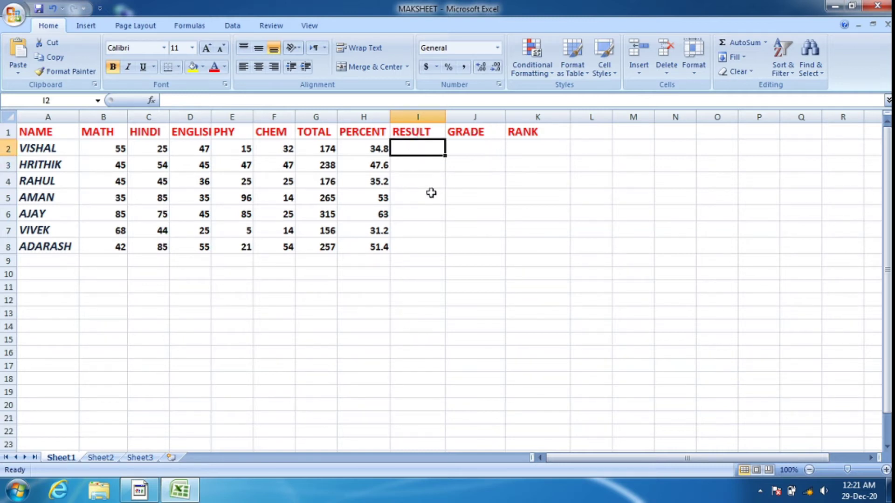
left_click(427, 175)
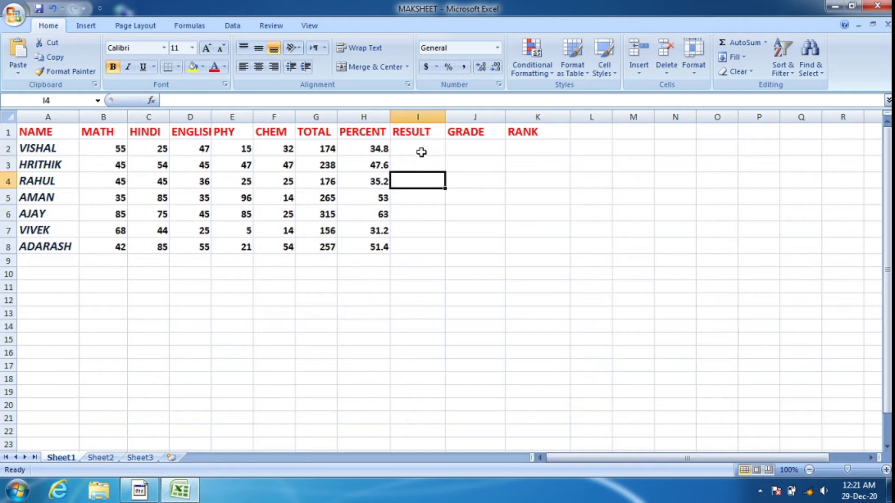
left_click(421, 152)
type("=")
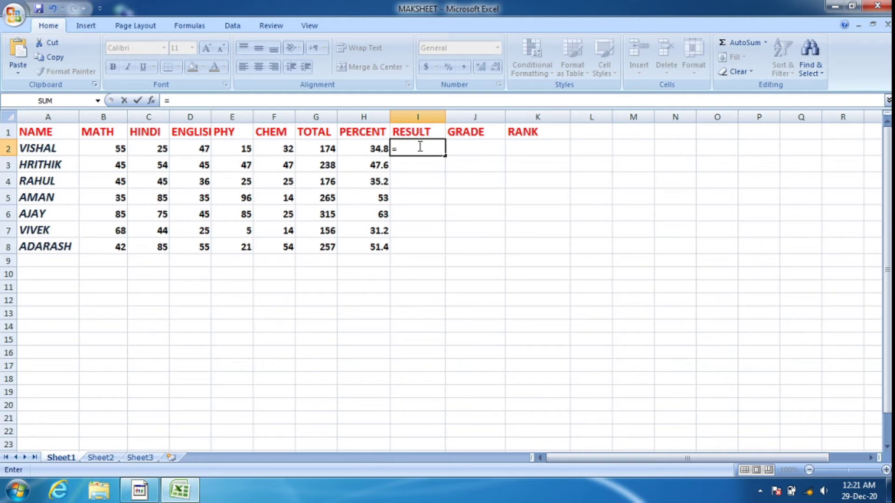
type("if")
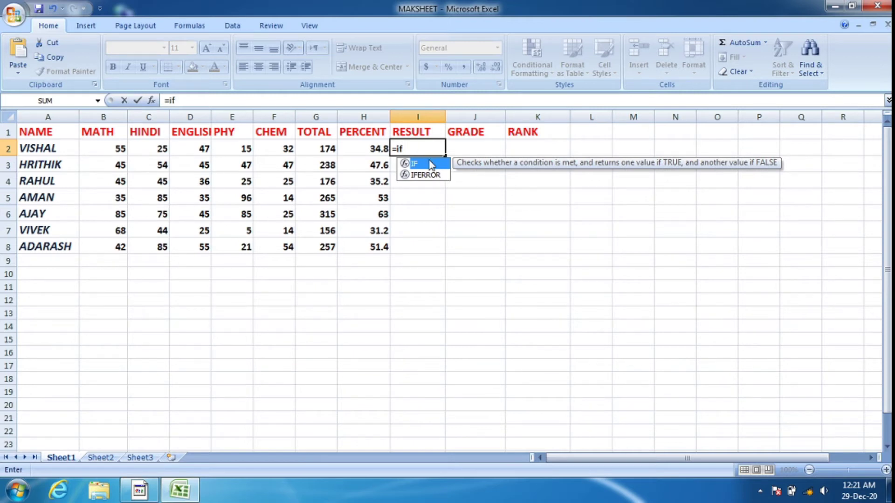
double_click(429, 164)
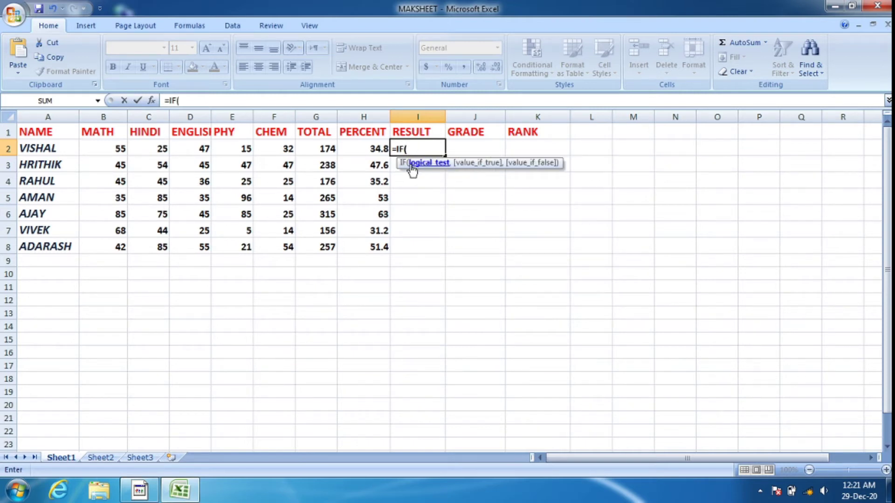
left_click(373, 148)
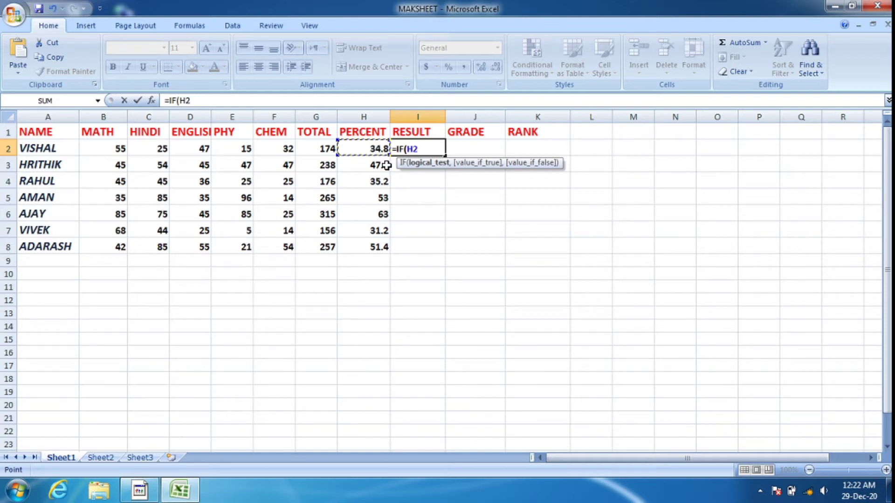
type(">")
type("33")
type(",\"")
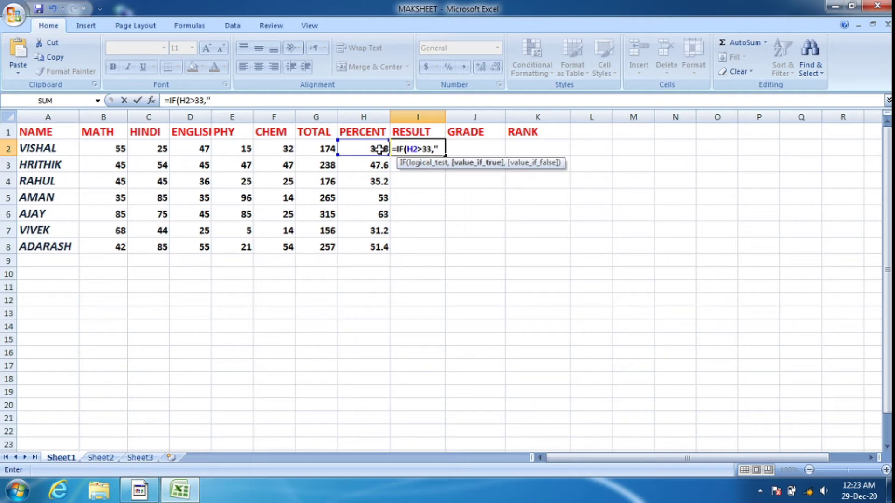
type("pass\"")
type(",")
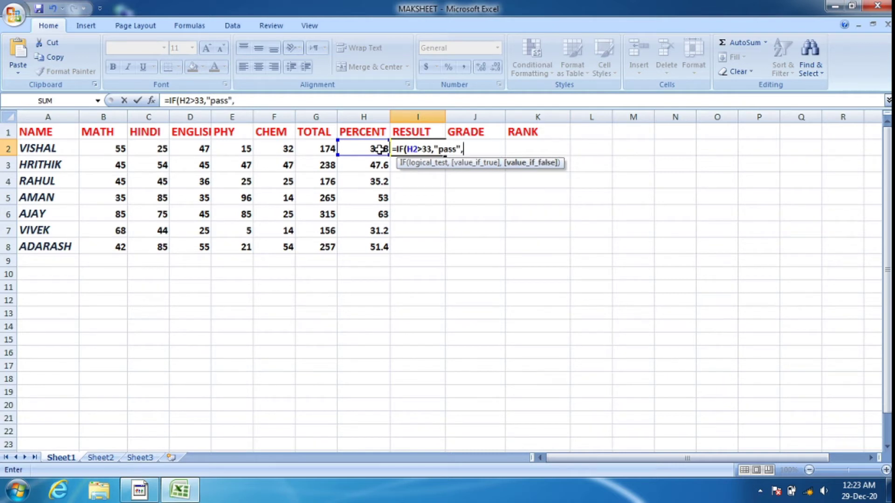
type("\"fail\")")
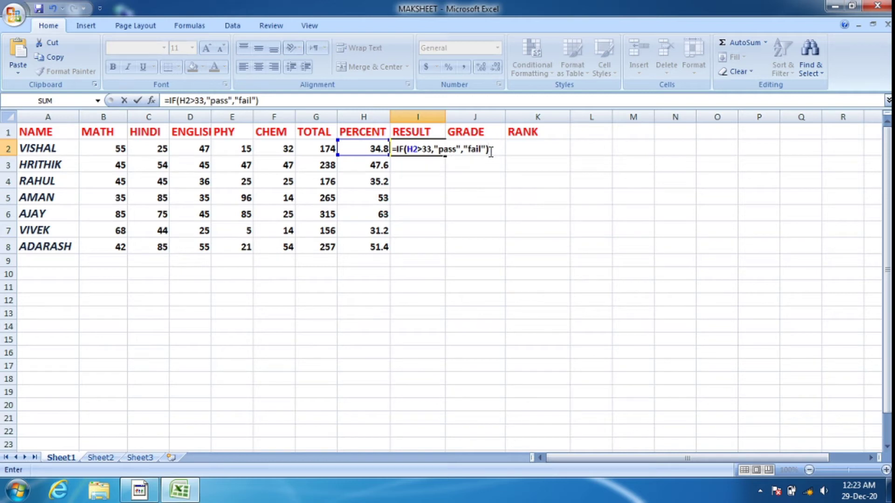
key("Return")
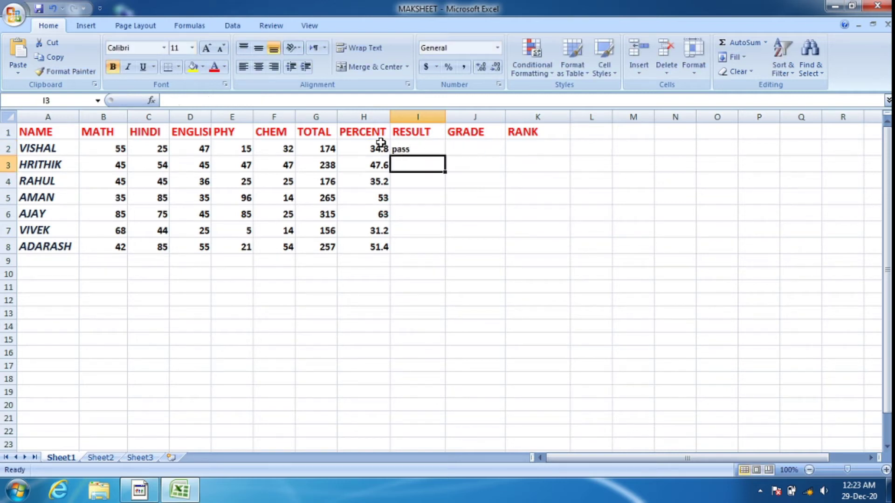
Fill the pass/fail formula from I2 down through I8
left_click(377, 149)
left_click(410, 149)
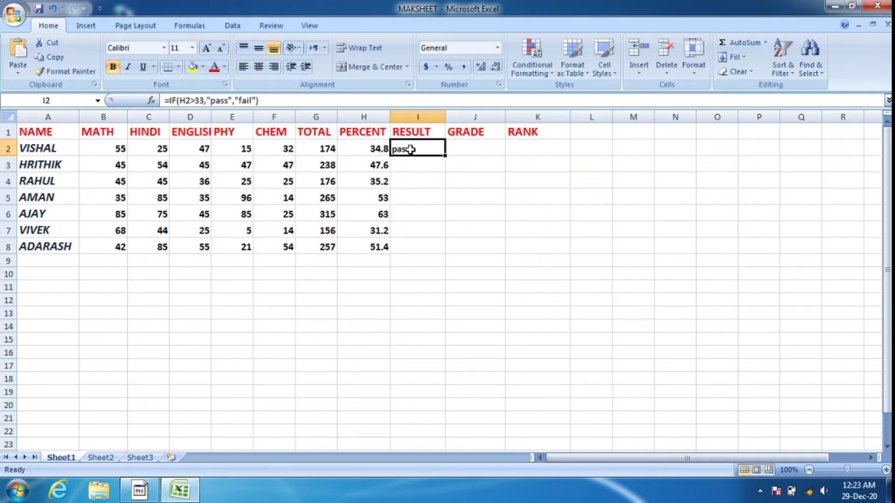
left_click_drag(446, 156, 448, 253)
left_click(490, 288)
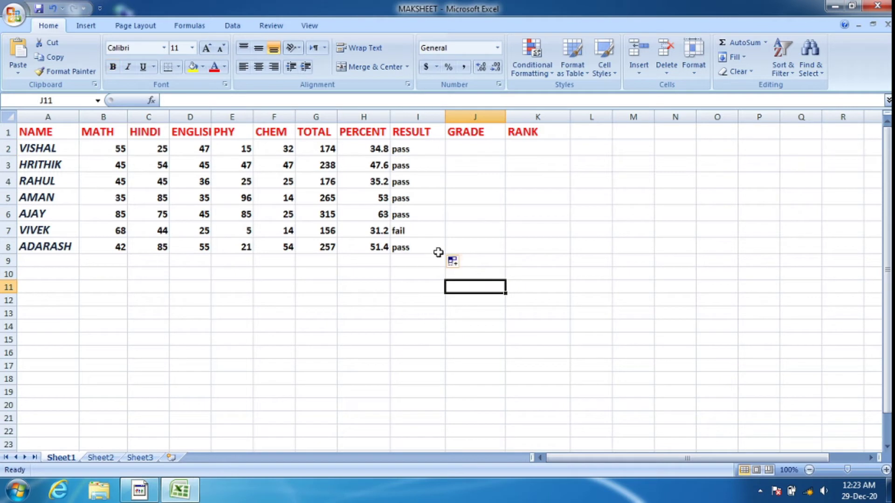
Check the copied result formulas in I7 and I6 and VIVEK's percentage in H7
left_click(421, 231)
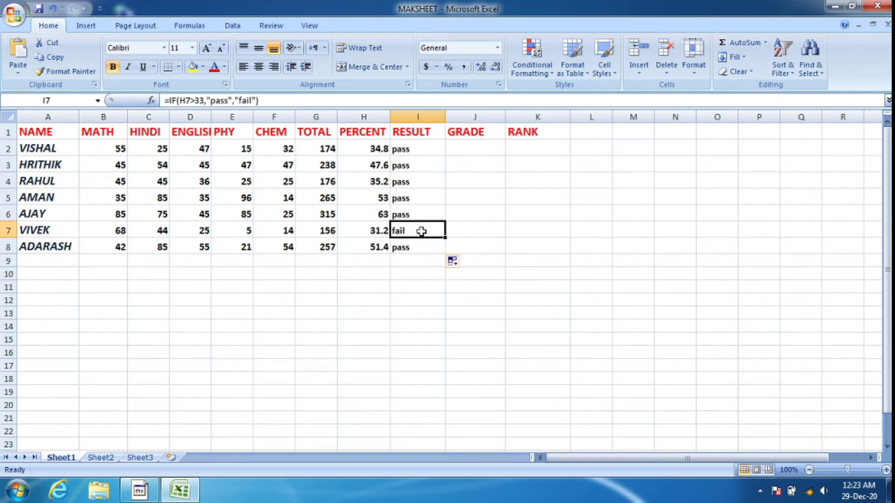
left_click(379, 231)
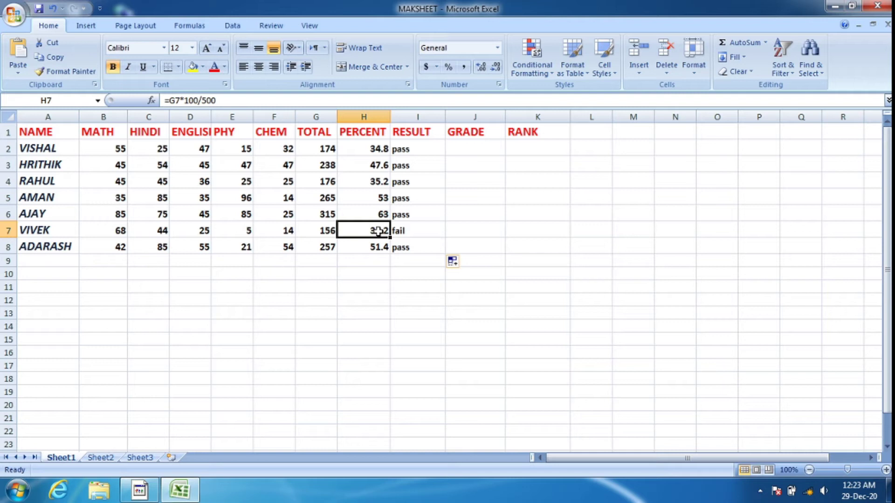
left_click(423, 213)
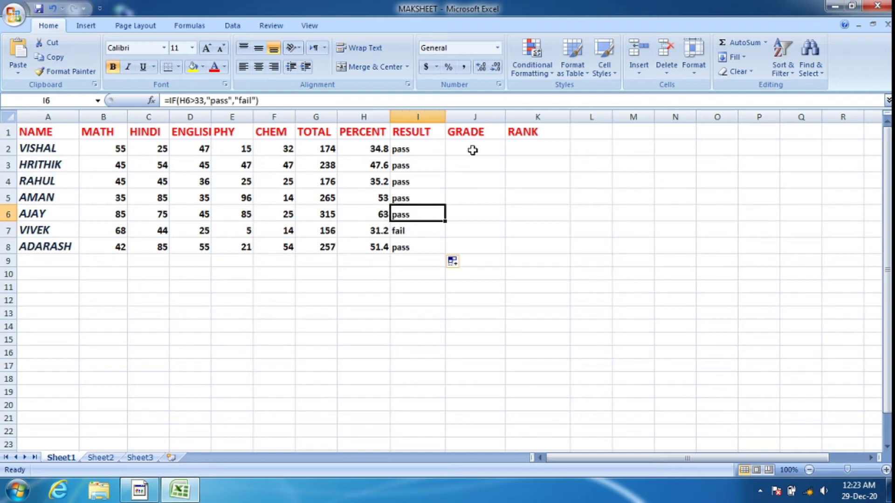
left_click(472, 148)
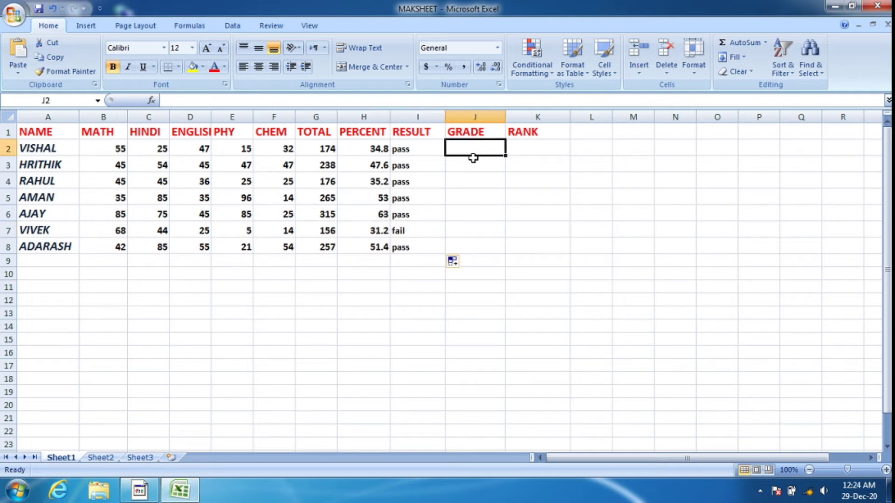
left_click(479, 177)
Start J2's grade formula with tests on H2: A above 60, B above 45
left_click(470, 146)
type("=")
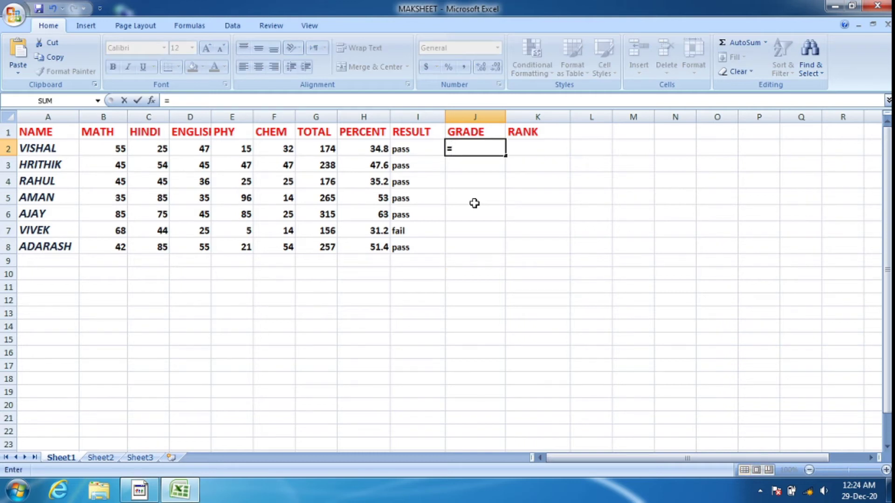
type("IF")
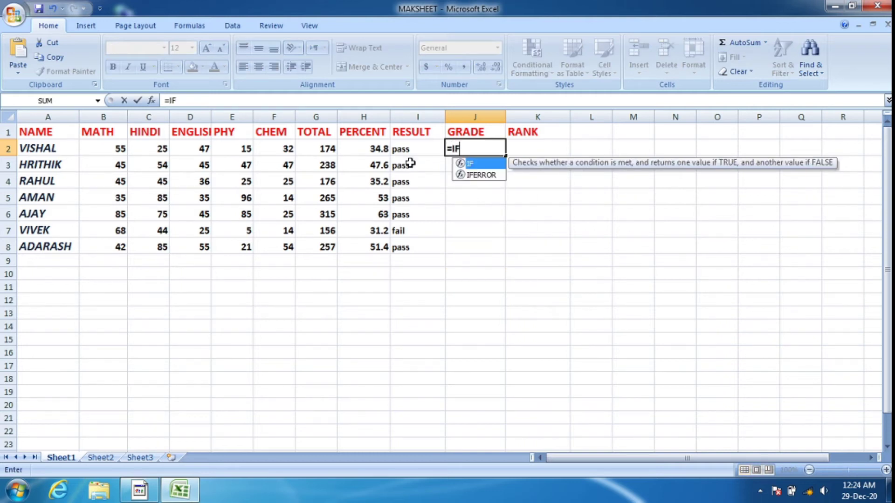
type("(")
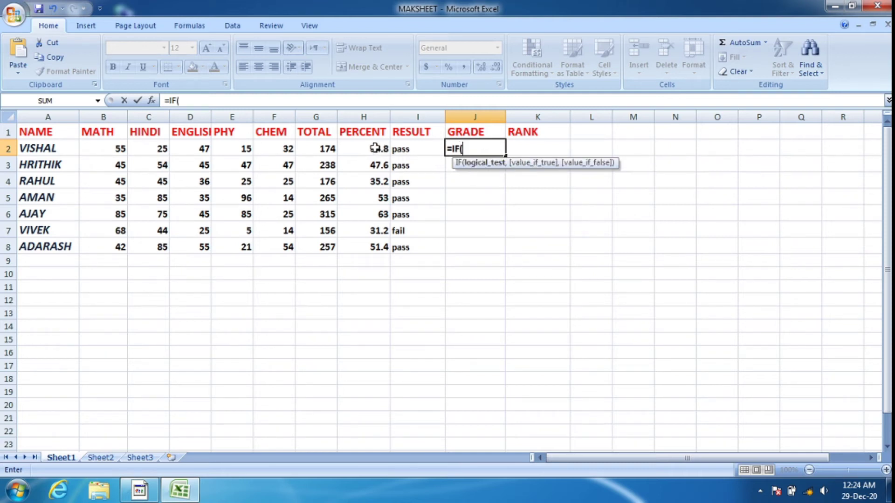
left_click(375, 148)
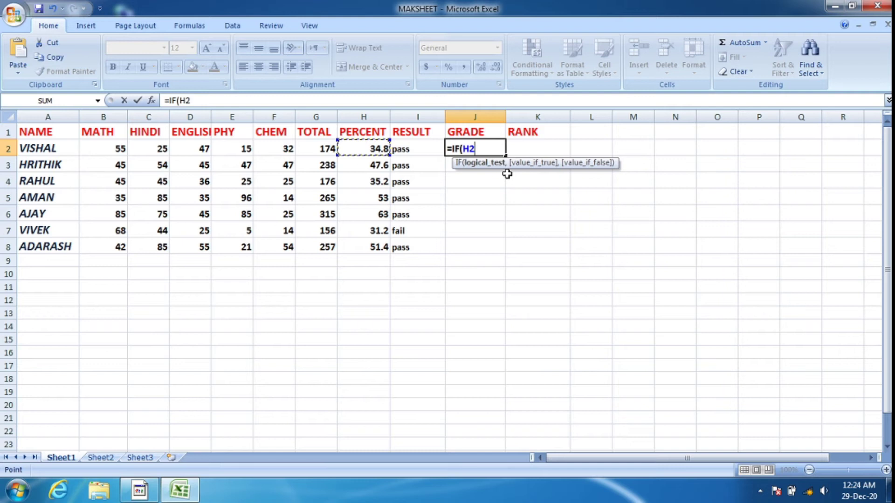
type(">")
type("60")
type(",")
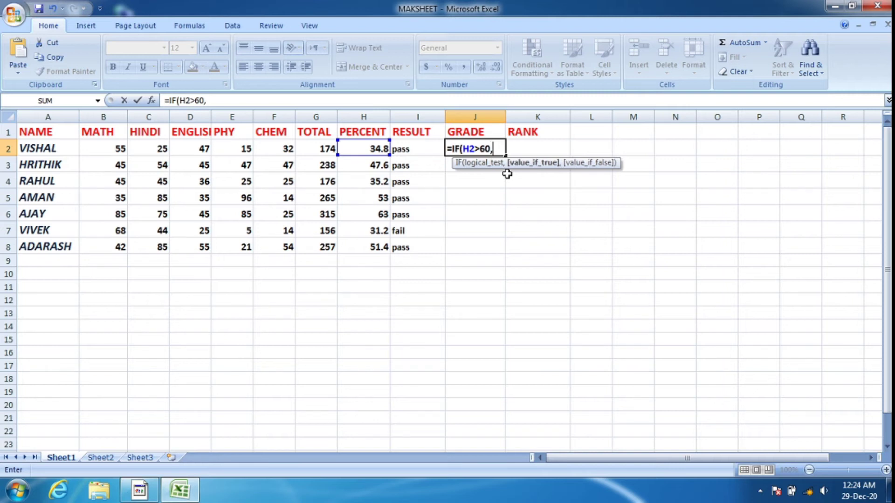
type("\"A\"")
type(",")
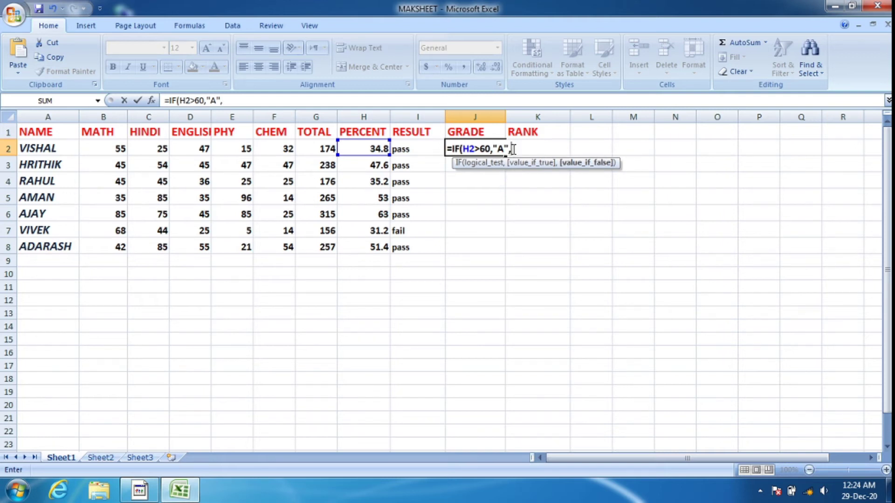
type("IF")
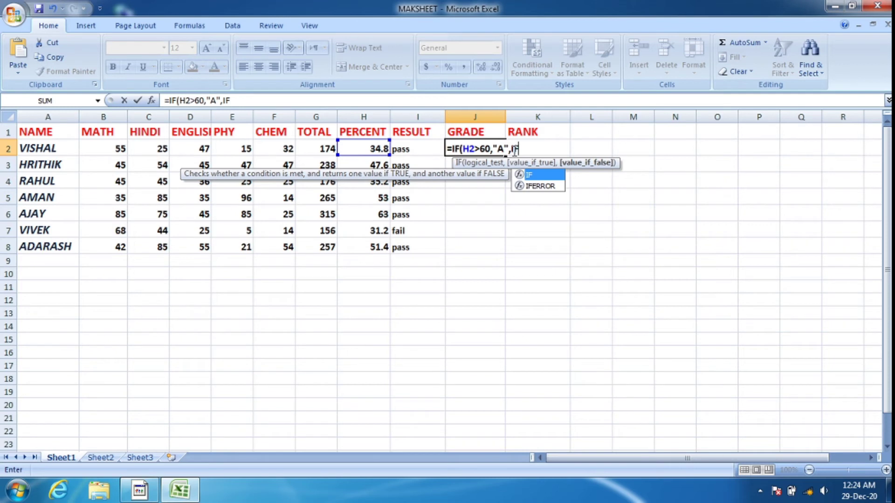
type("(")
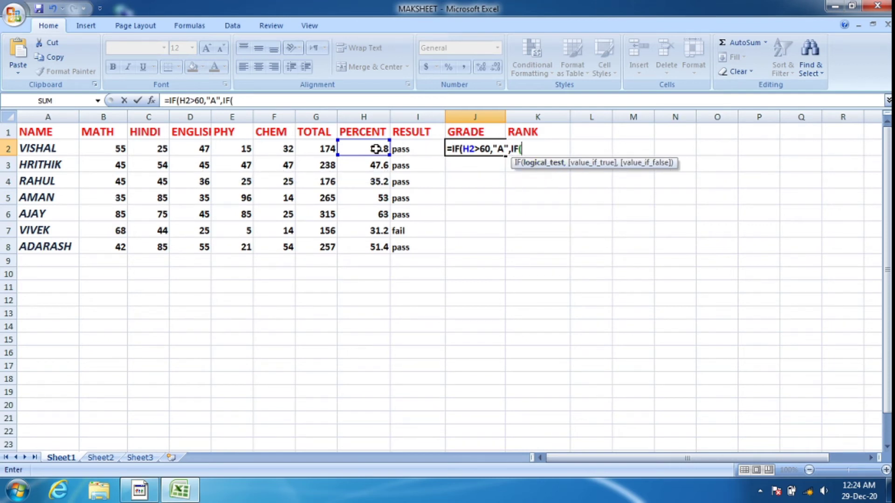
left_click(376, 149)
type(">")
type("456")
key("BackSpace")
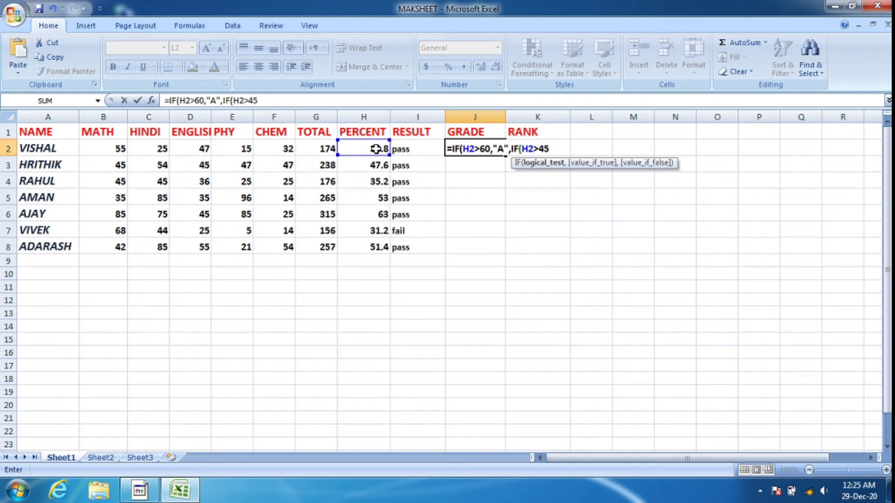
type(",")
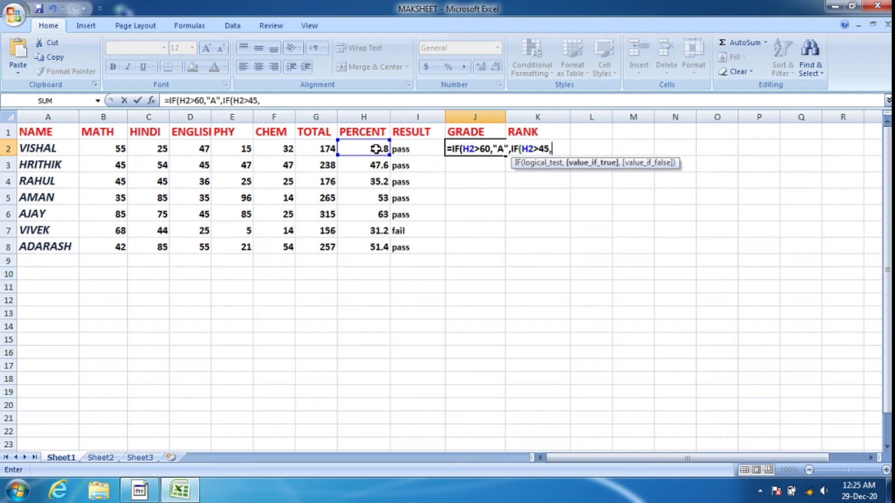
type("\"B\"")
Add the nested C above 33 test with FAIL otherwise, and close the formula
type(",")
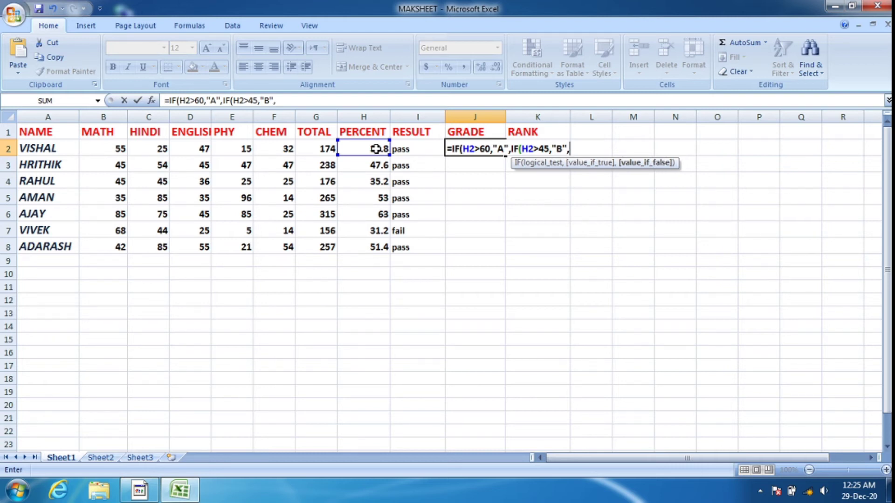
type("IF")
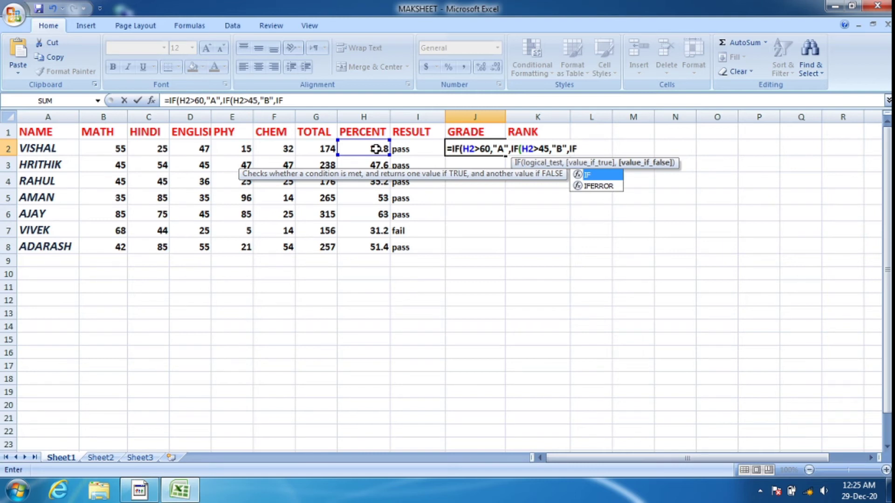
type("(")
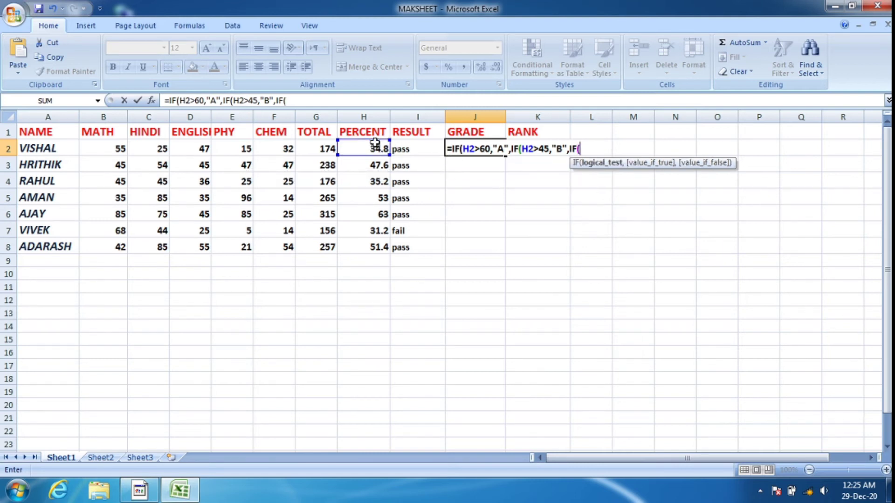
left_click(376, 145)
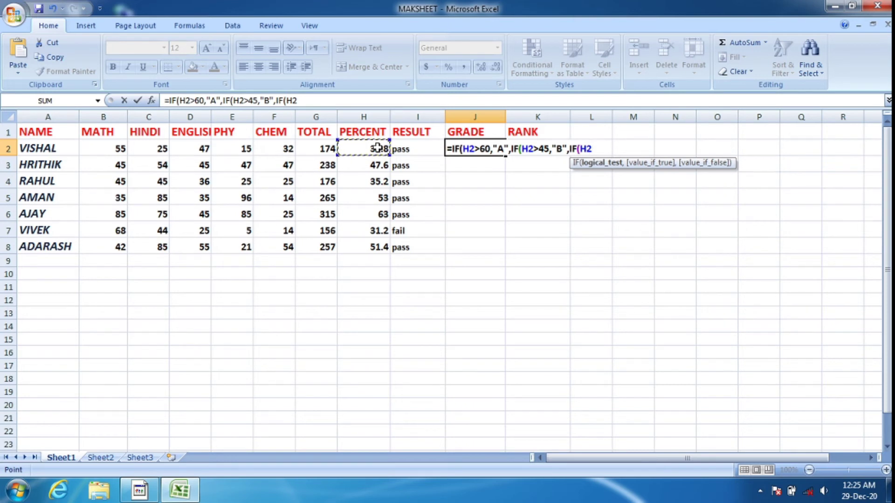
type(">33,")
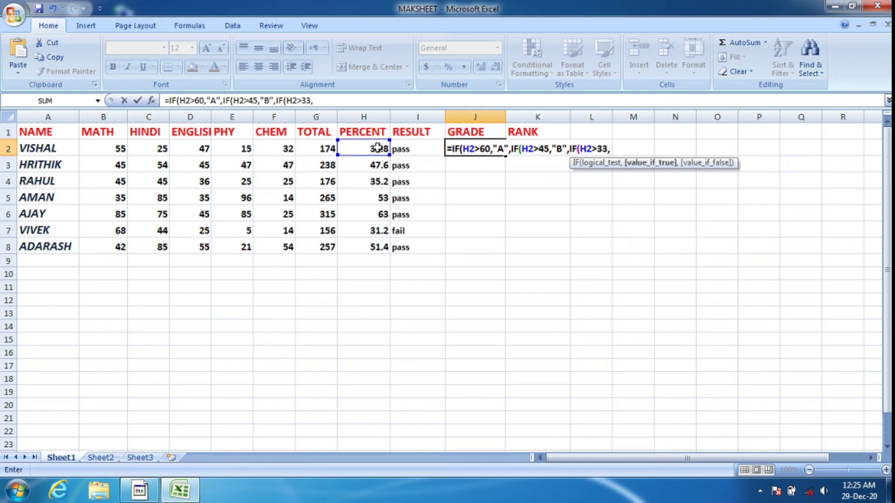
type("\"C\"")
type(",")
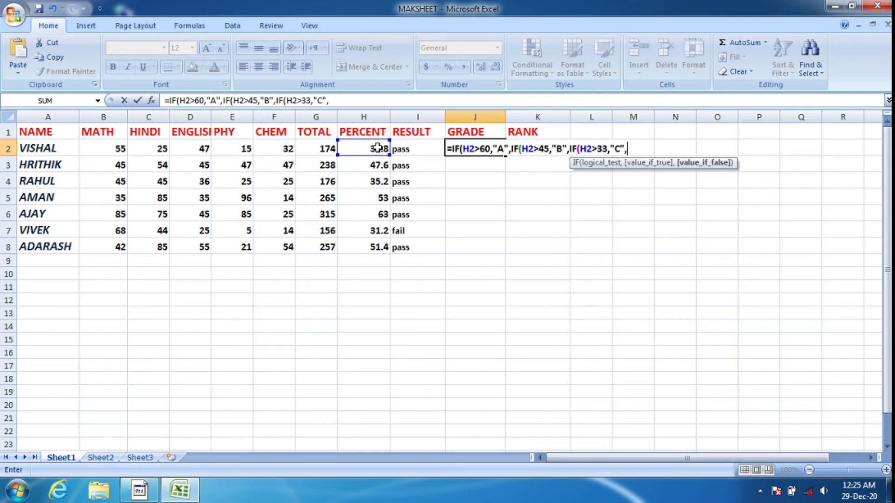
type("F")
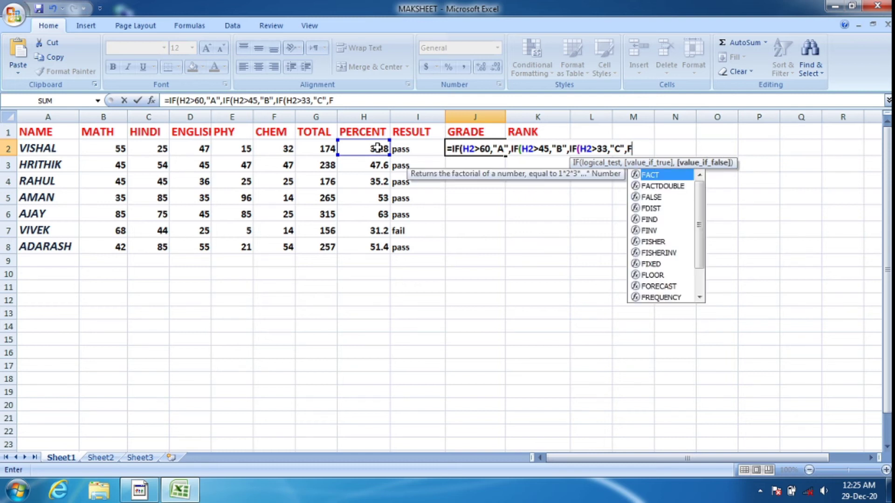
key("BackSpace")
type("\"FAIL")
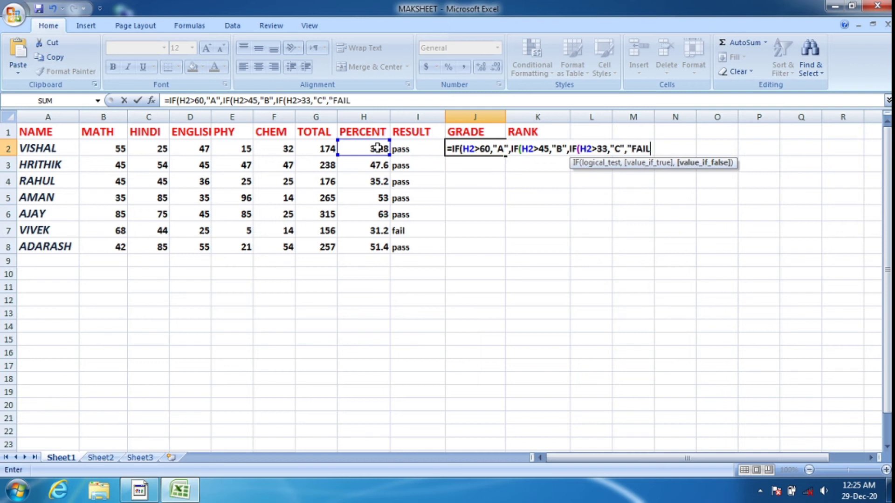
type("\"")
type(")")
type("))")
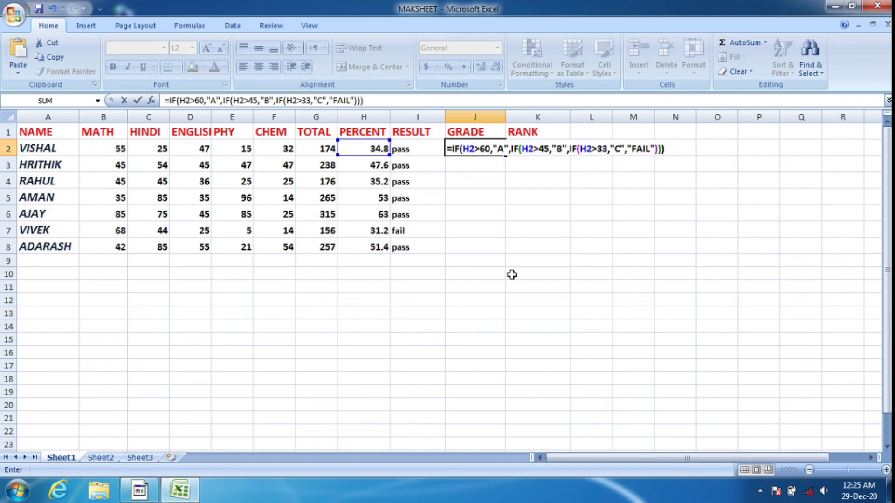
key("Return")
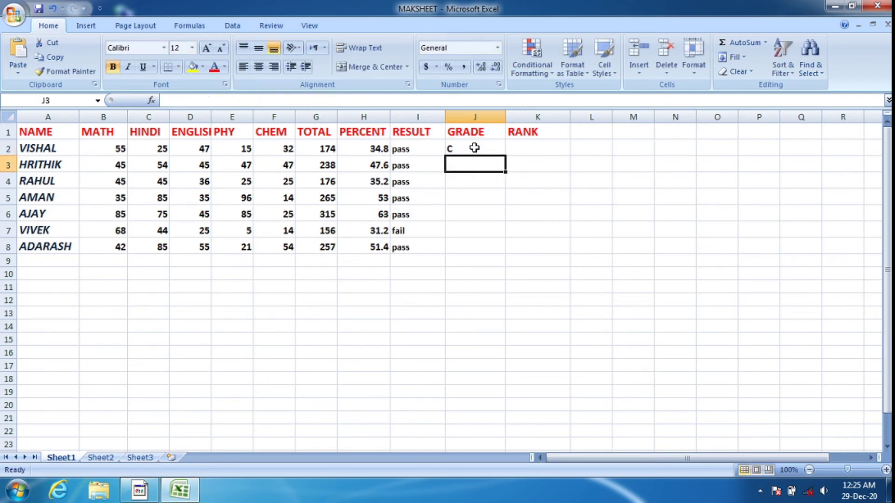
Fill the grade formula from J2 down to J8 and check the copy in row 6
left_click(475, 147)
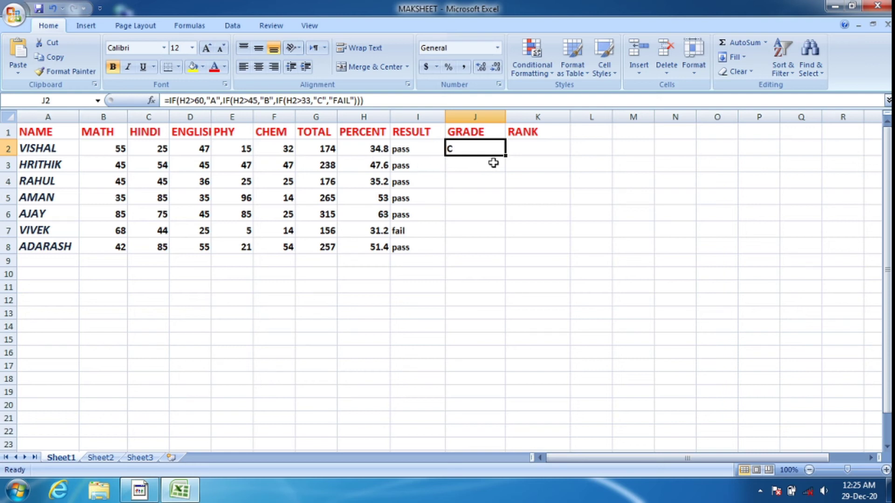
left_click_drag(506, 157, 512, 259)
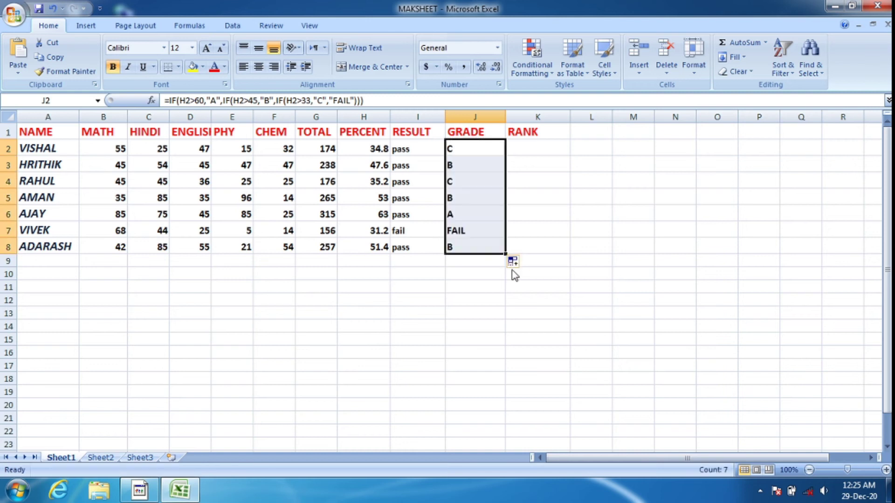
left_click(487, 312)
left_click(460, 214)
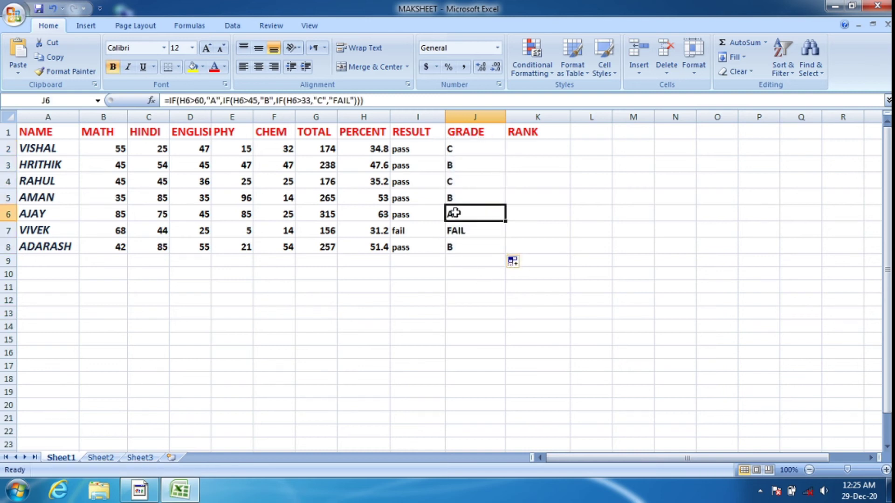
left_click(459, 149)
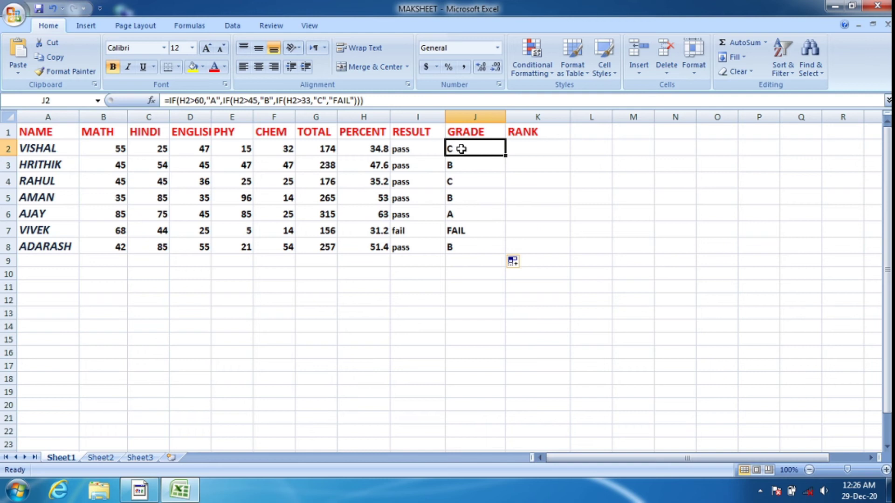
Insert a missing comma after 60 in J2's grade formula, then select the grades J2:J8
left_click(166, 100)
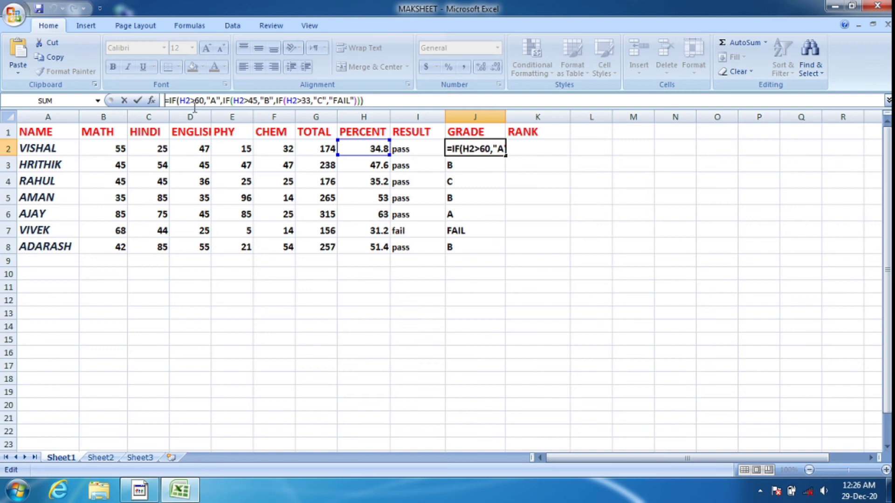
left_click(205, 100)
type(",")
key("Return")
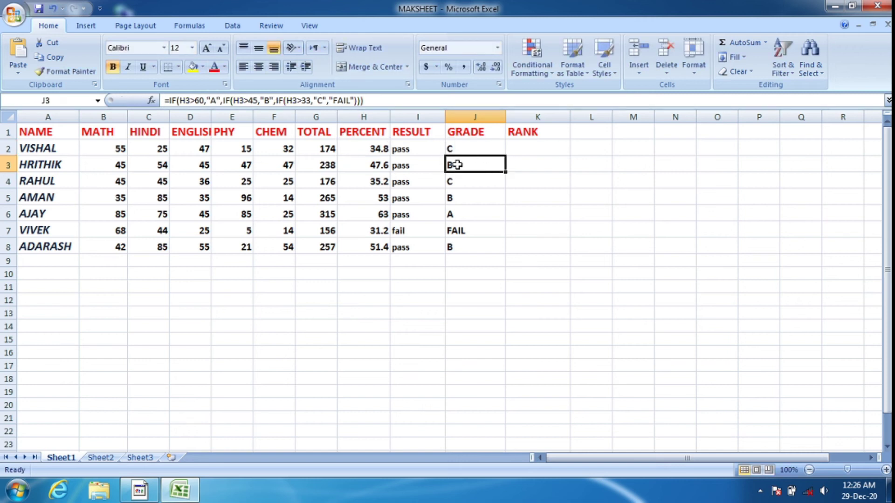
left_click_drag(456, 164, 465, 246)
mouse_move(455, 148)
left_mouse_down()
mouse_move(471, 178)
mouse_move(475, 244)
left_mouse_up()
left_click(527, 148)
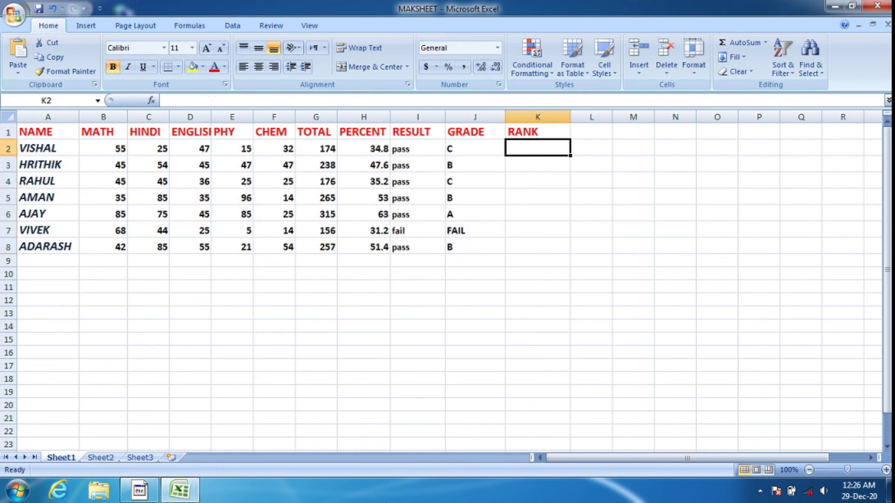
type("=RAN")
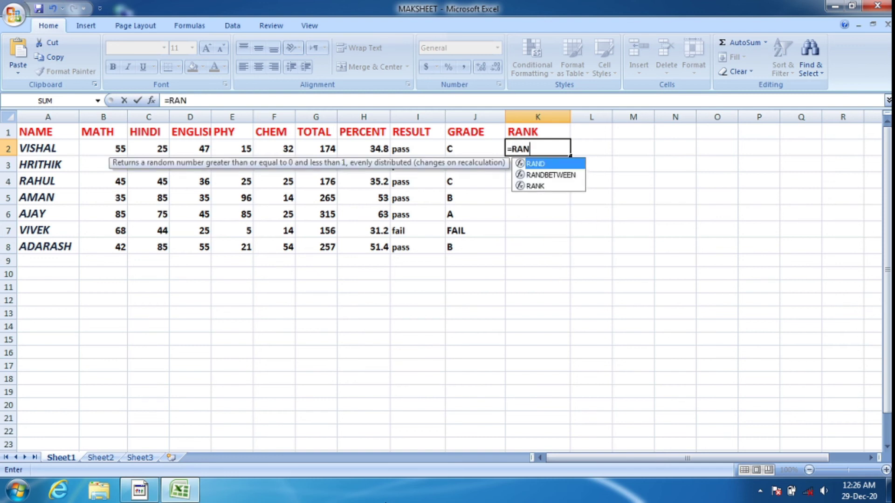
type("K")
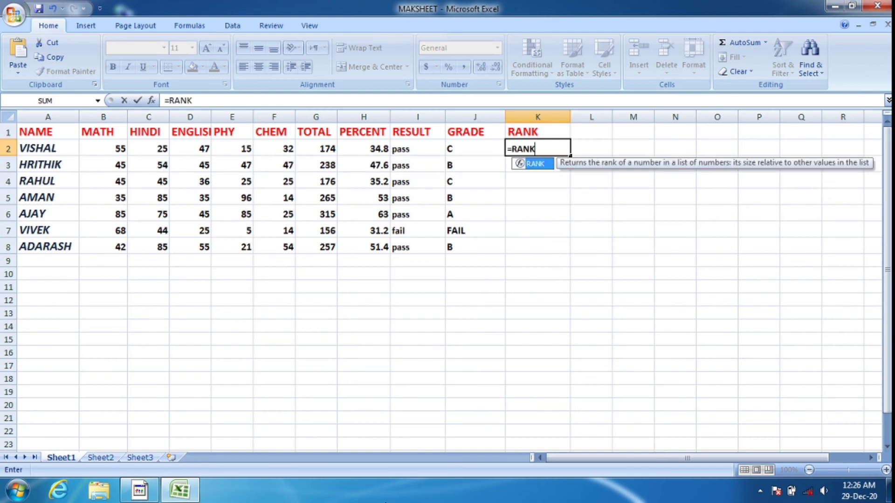
type("(")
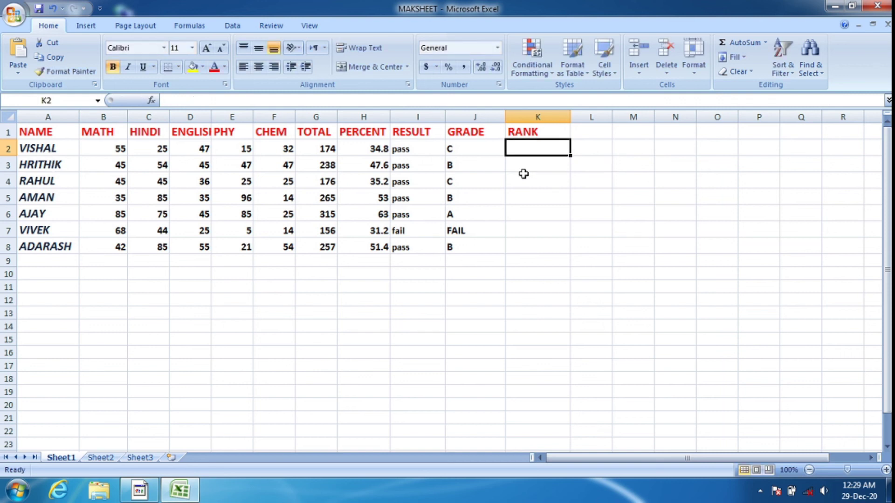
type("=R")
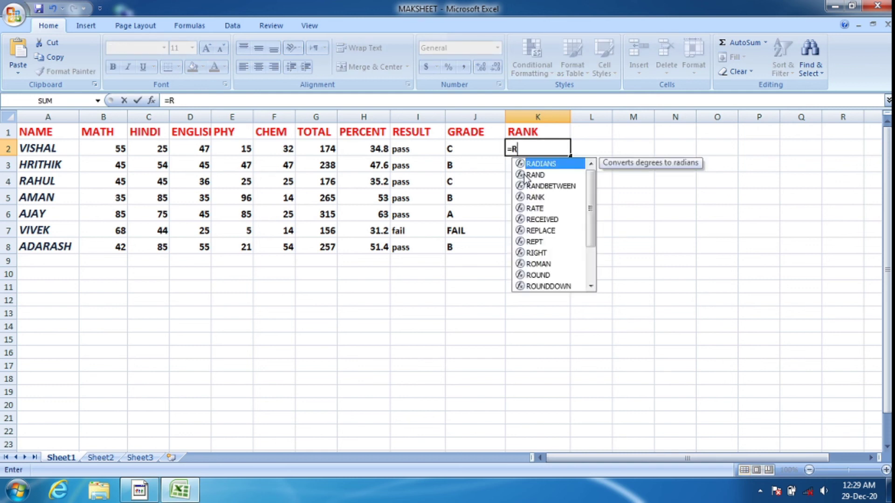
type("ANK")
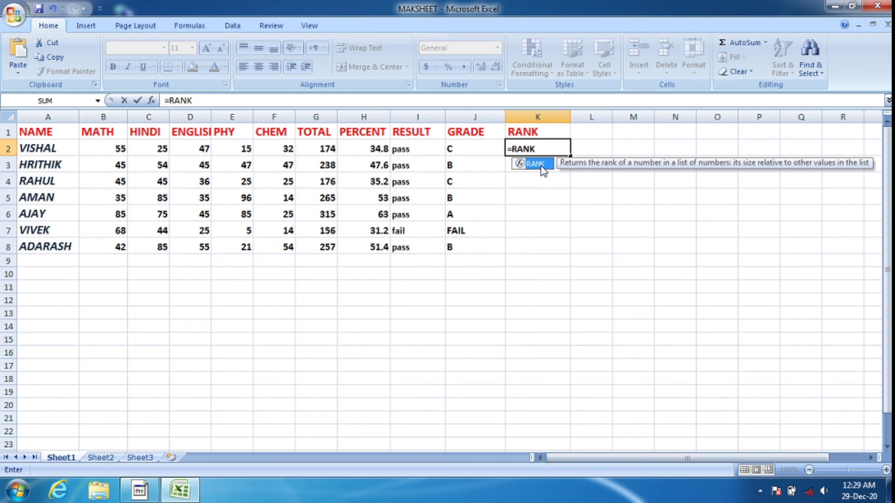
type("(")
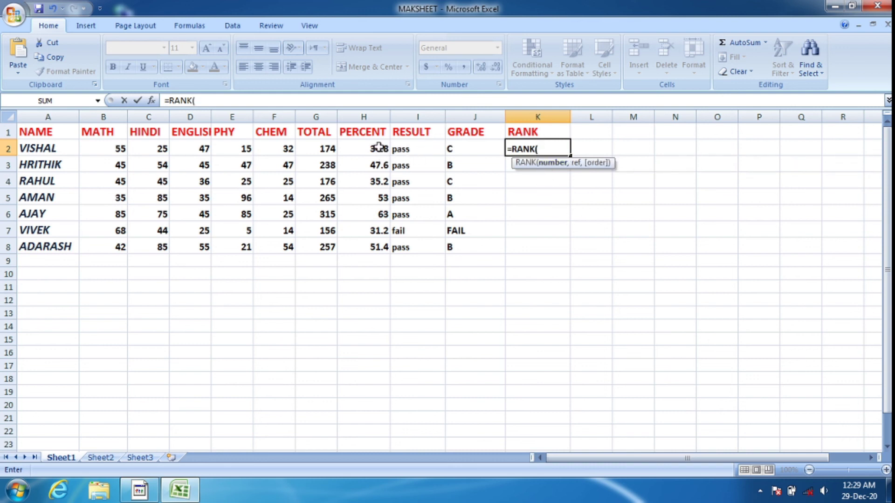
Enter =RANK(H2,$H$2:$H$8) in K2, ranking the first student 6th
left_click(379, 147)
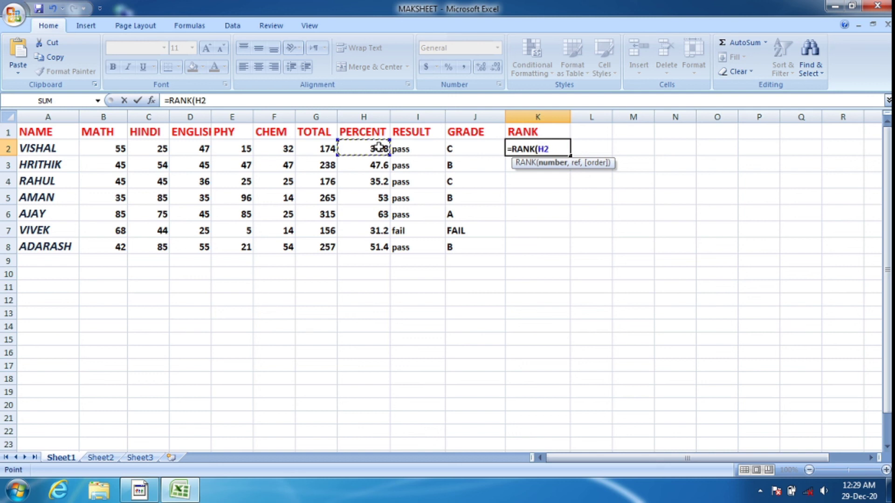
type(",")
left_click_drag(379, 147, 379, 248)
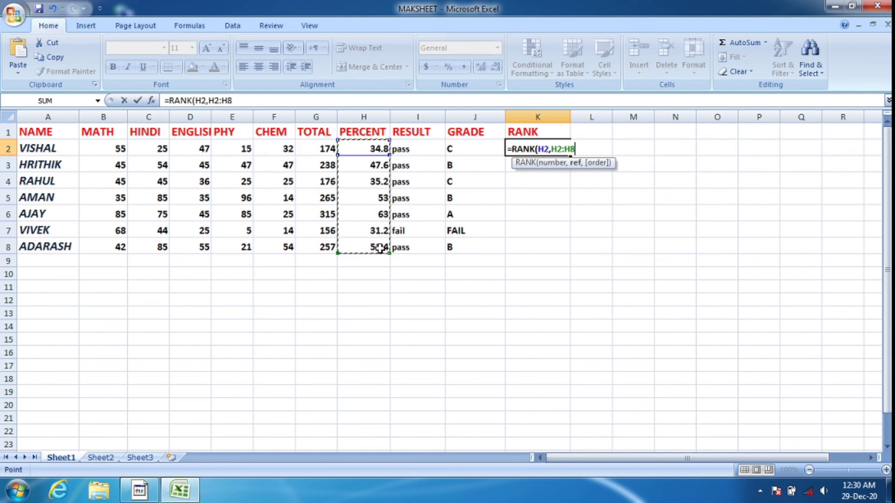
key("F4")
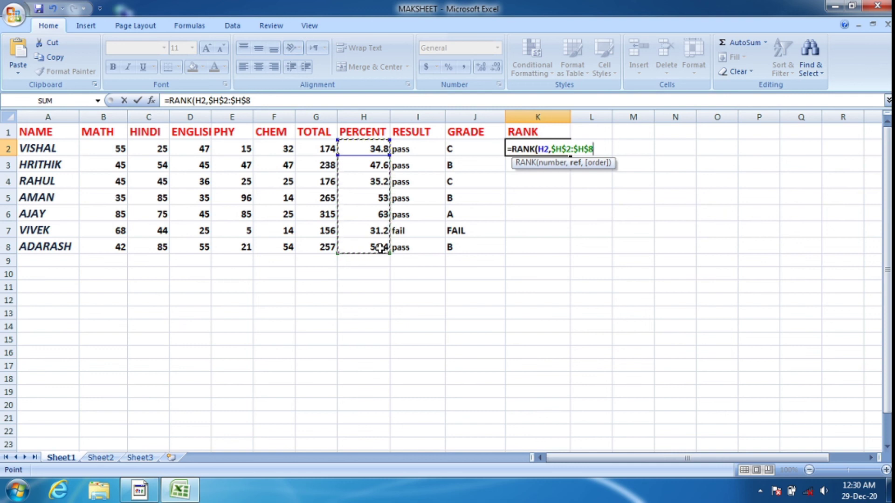
type(")")
key("Return")
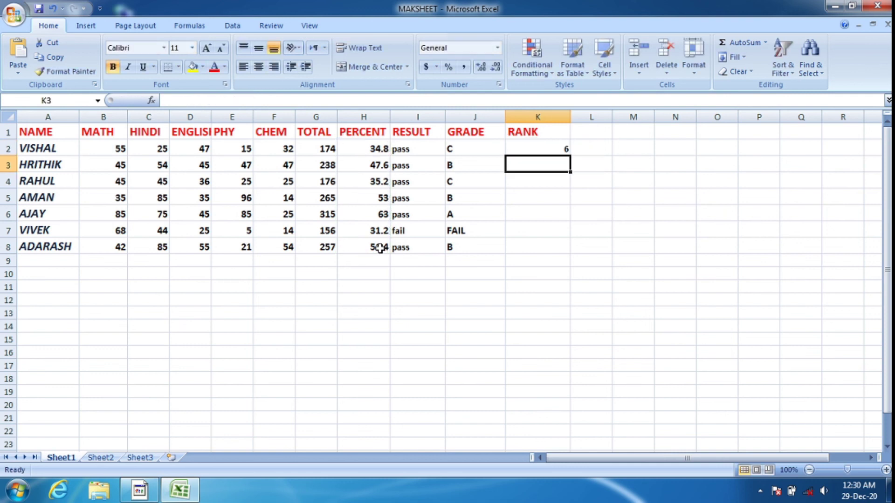
Copy K2's rank formula down to K8, giving ranks 6, 4, 5, 2, 1, 7, 3, and select them
left_click(551, 144)
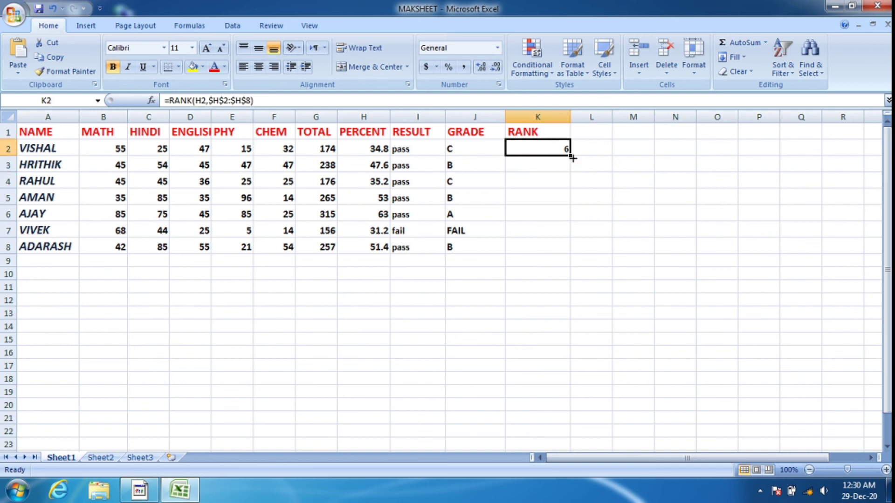
mouse_move(569, 155)
left_mouse_down()
mouse_move(564, 268)
mouse_move(565, 254)
left_mouse_up()
left_click(561, 150)
left_click(479, 147)
left_click_drag(564, 148, 559, 247)
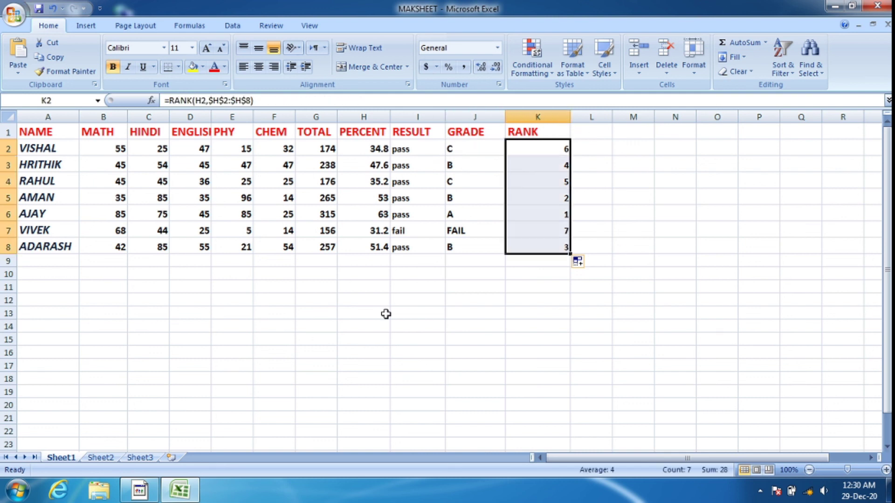